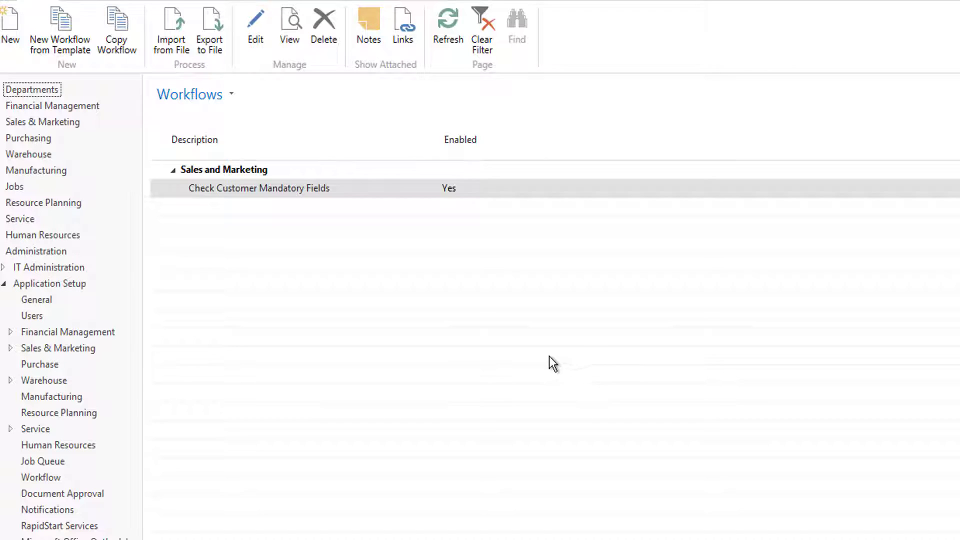
Step: Review the responses of both steps in the Check Customer Mandatory Fields workflow
double_click(240, 192)
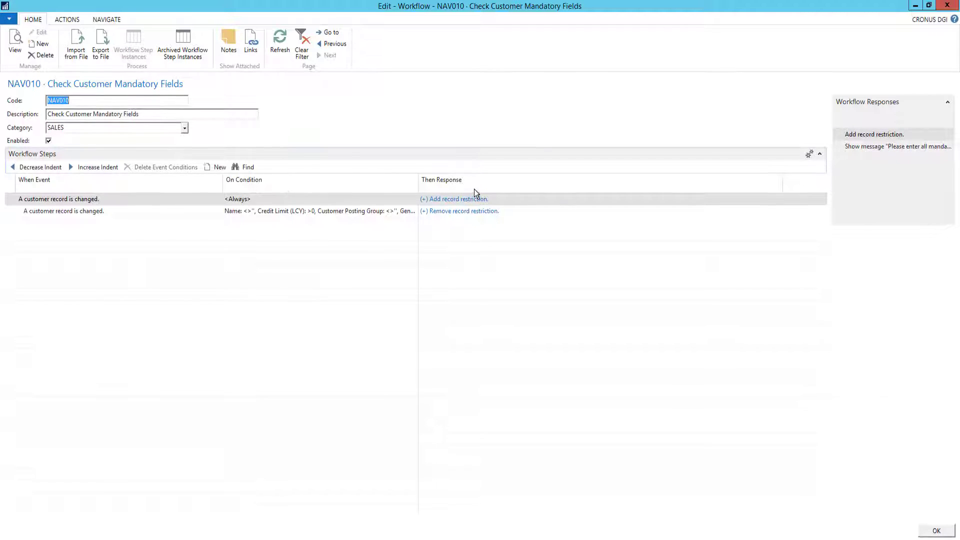
mouse_move(530, 202)
click(755, 197)
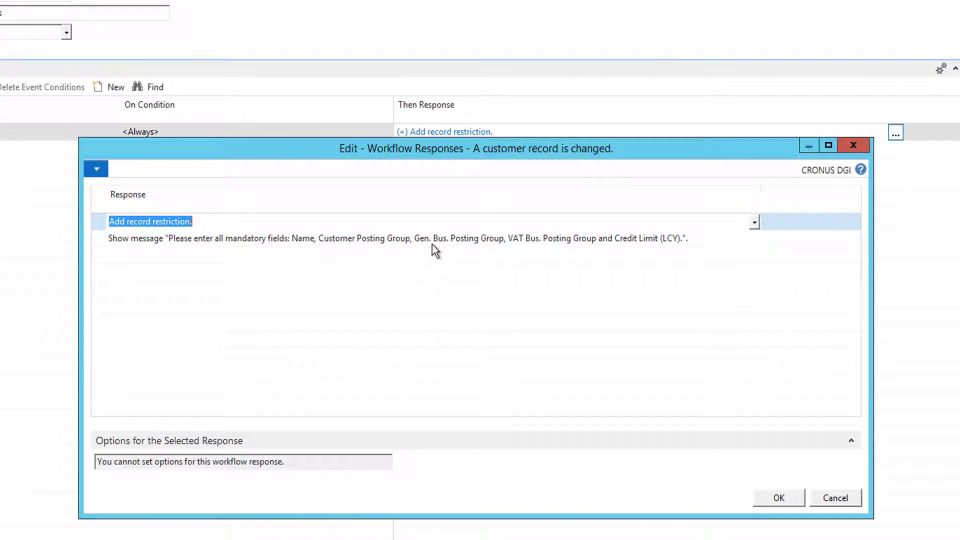
click(850, 146)
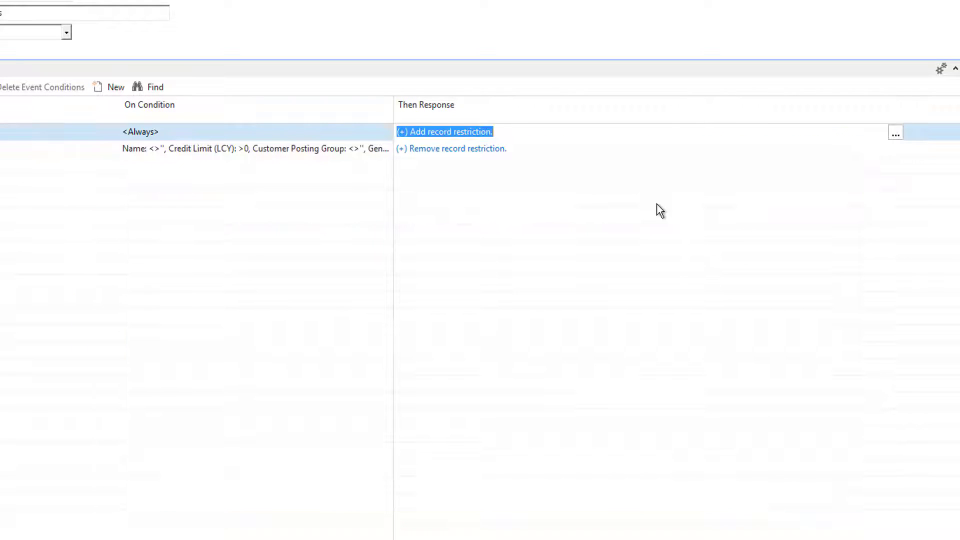
click(605, 149)
click(896, 148)
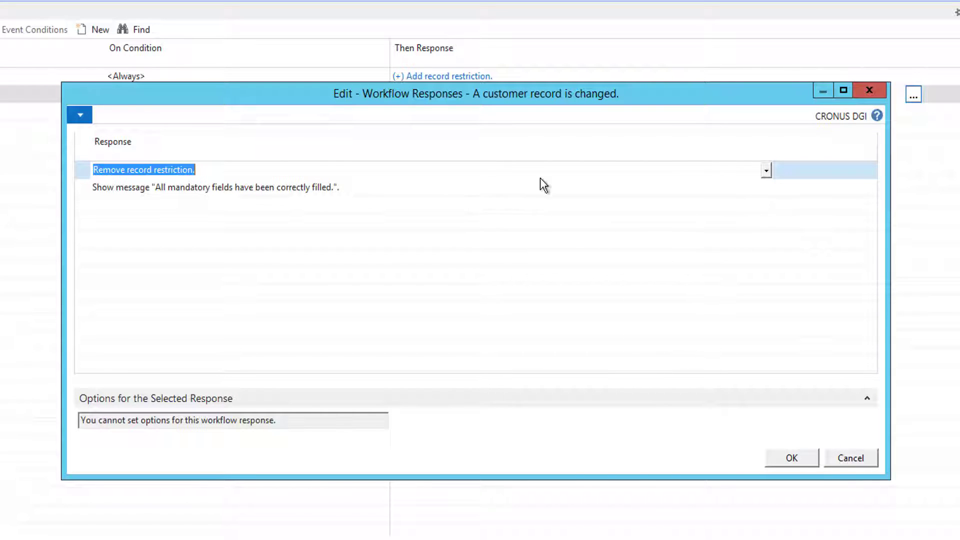
click(868, 91)
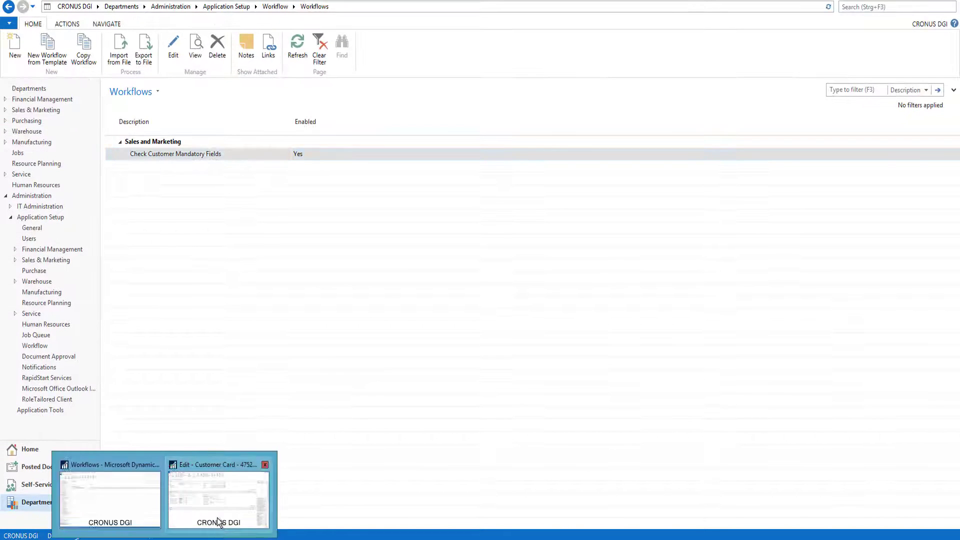
Step: Change the customer card's Currency Code to MYR, then dismiss the mandatory-fields warning
click(218, 521)
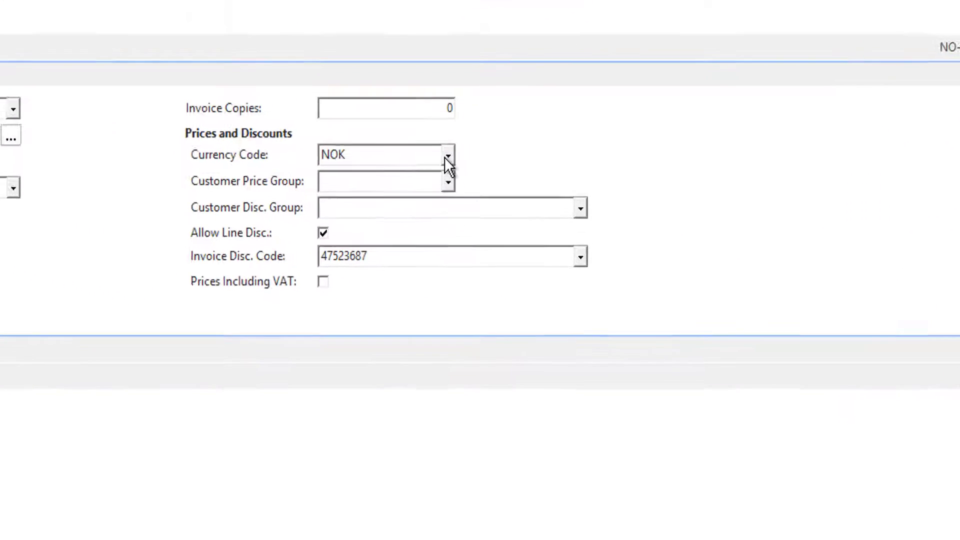
click(448, 157)
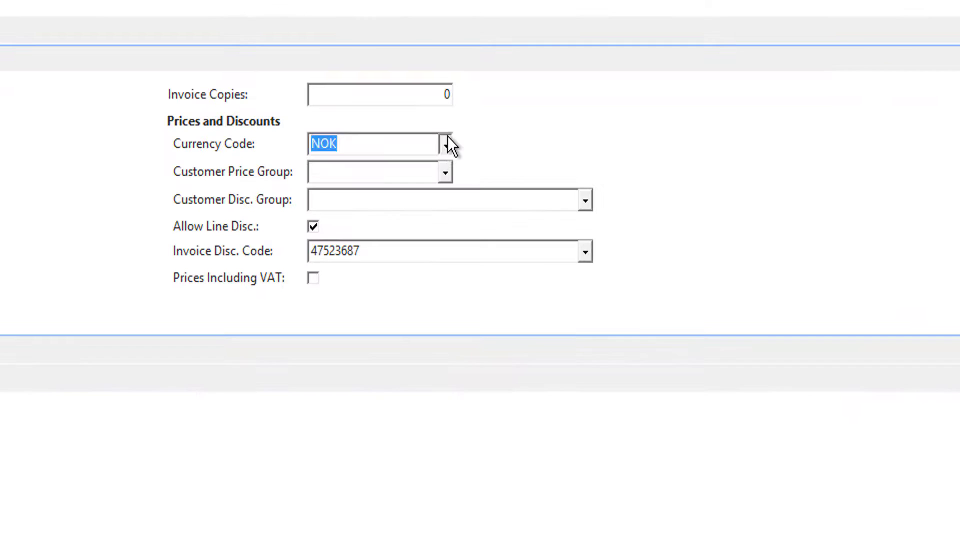
click(356, 279)
key(Tab)
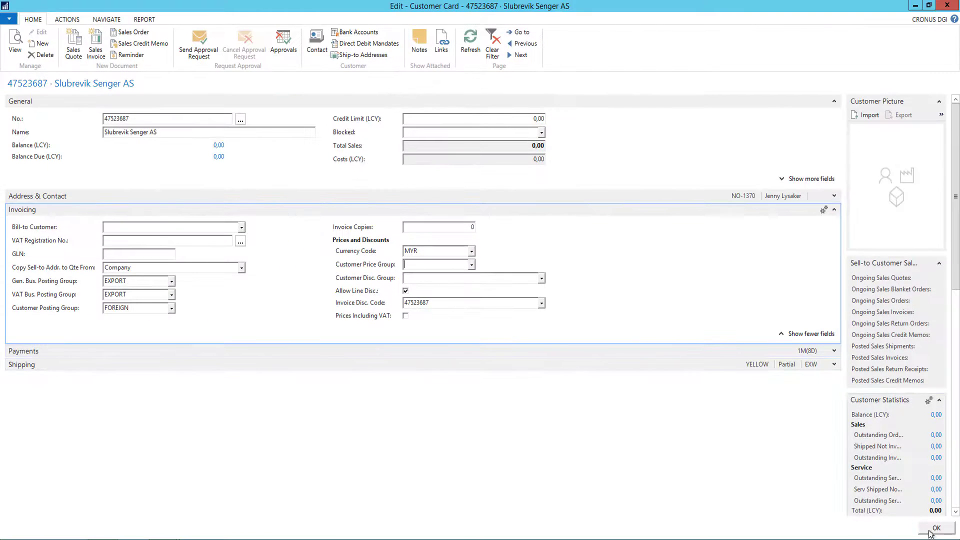
click(931, 531)
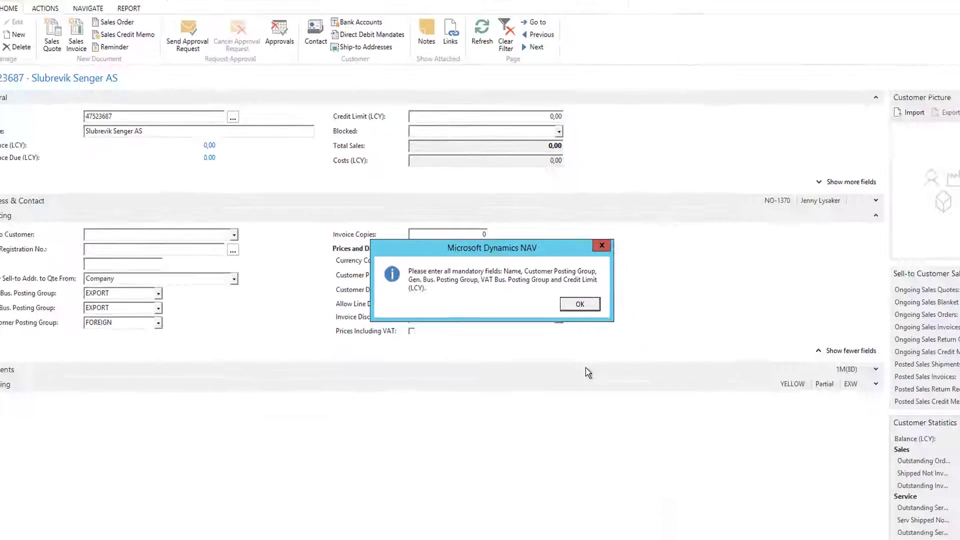
click(736, 394)
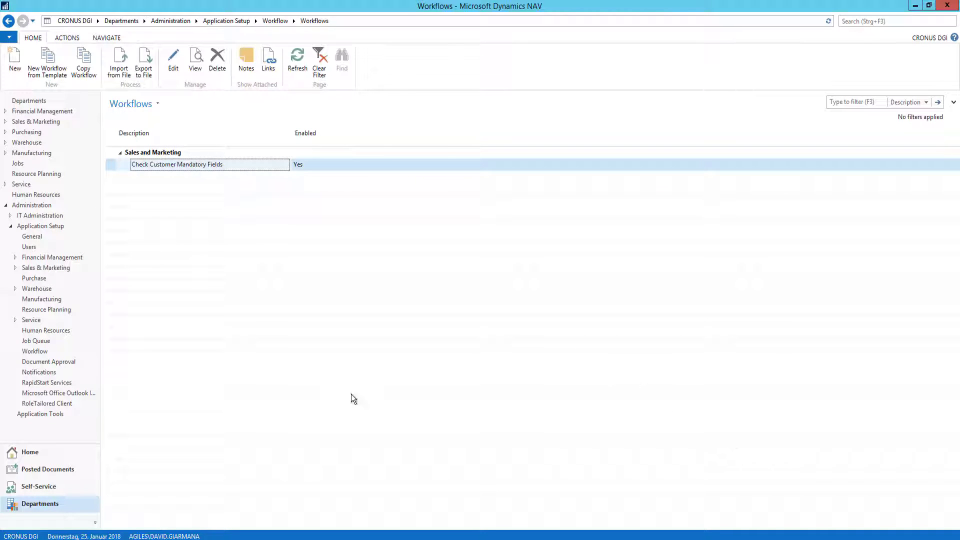
Step: Open Slubrevik Senger AS from the Customers list and set Credit Limit (LCY) to 30000
click(892, 18)
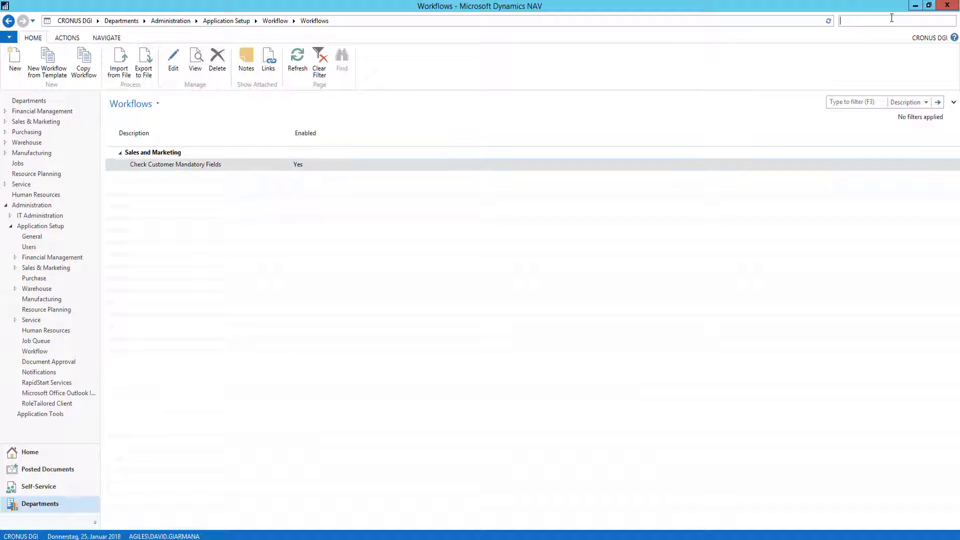
text(customer)
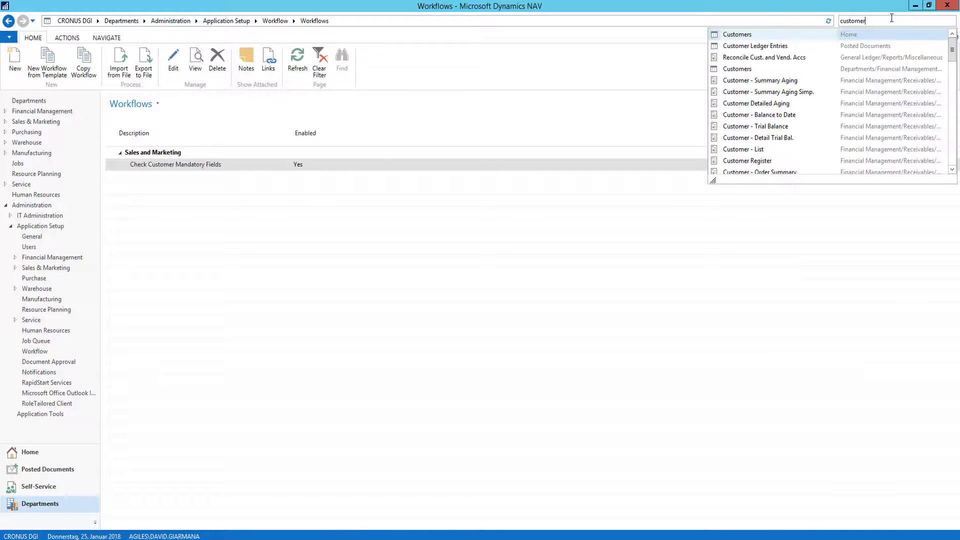
click(751, 34)
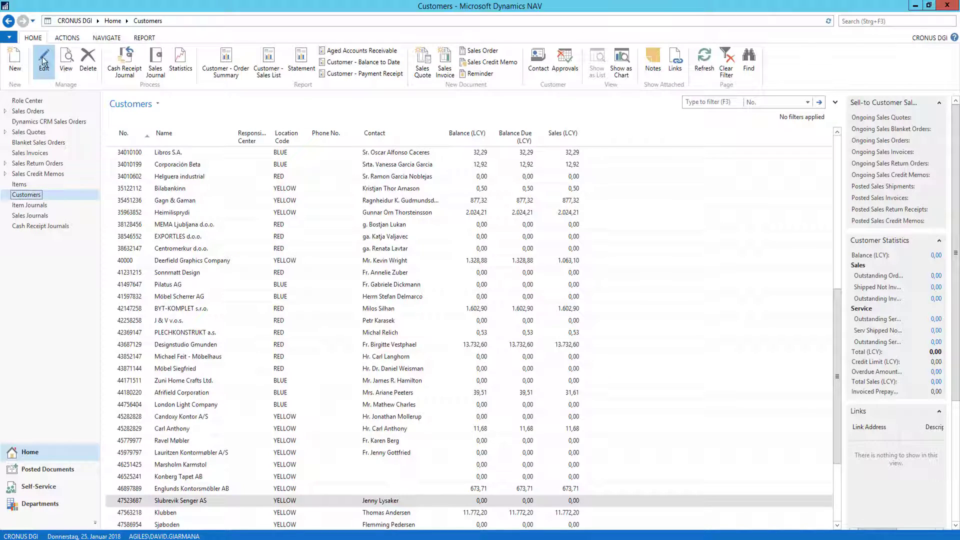
click(43, 61)
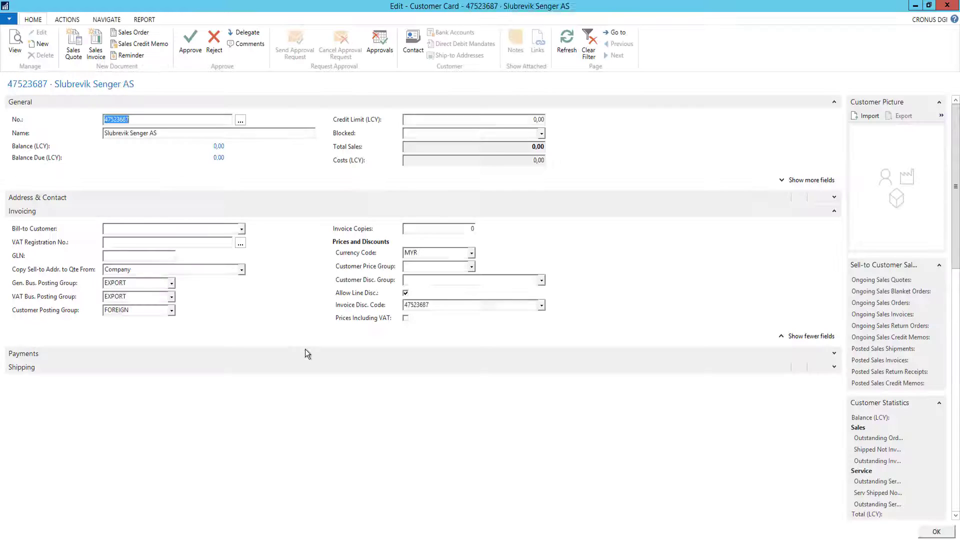
click(517, 117)
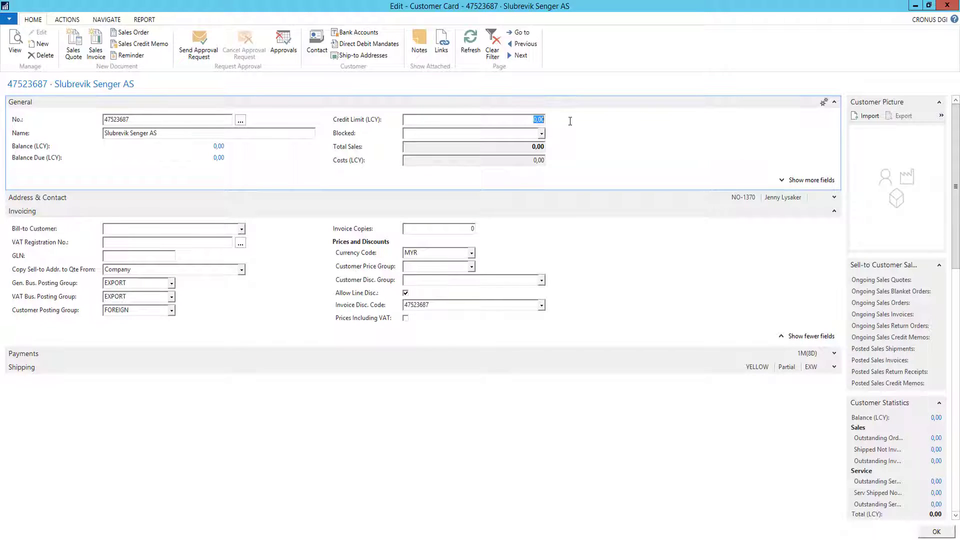
text(30000)
key(Tab)
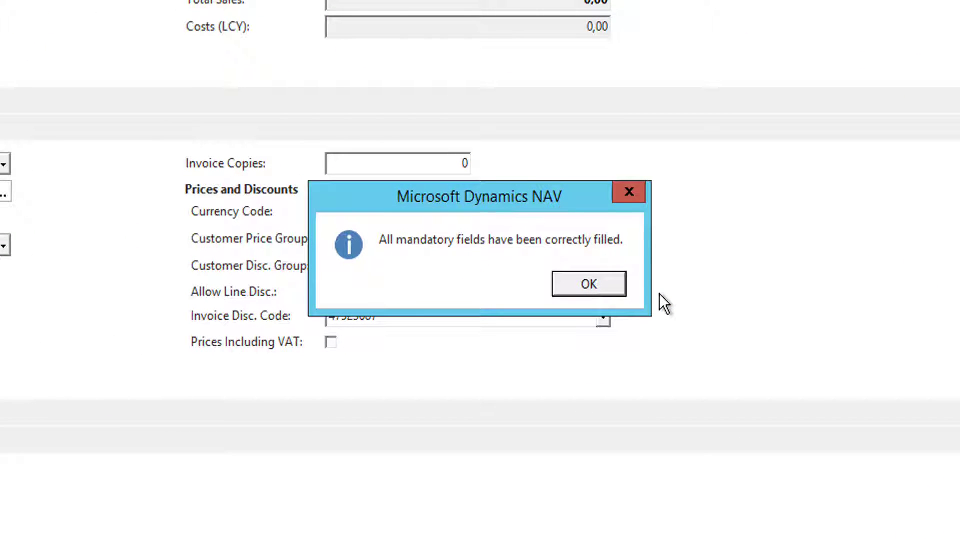
Step: Dismiss the all-fields-filled confirmation and open the WF010 workflow template
click(615, 289)
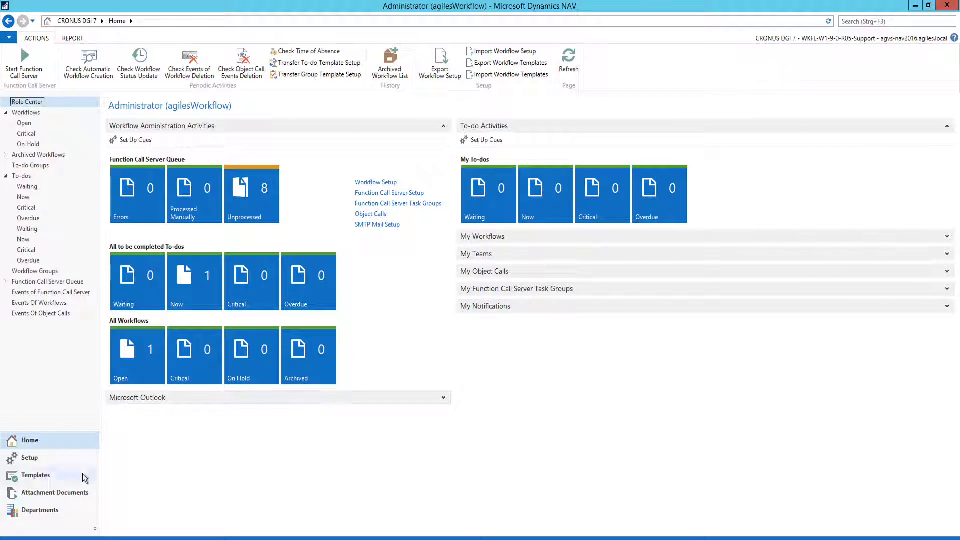
click(49, 476)
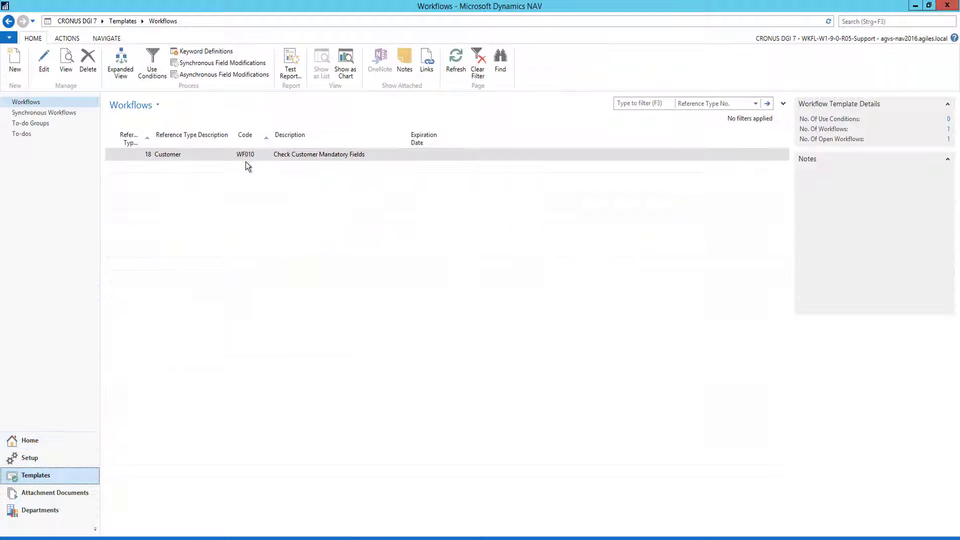
double_click(298, 155)
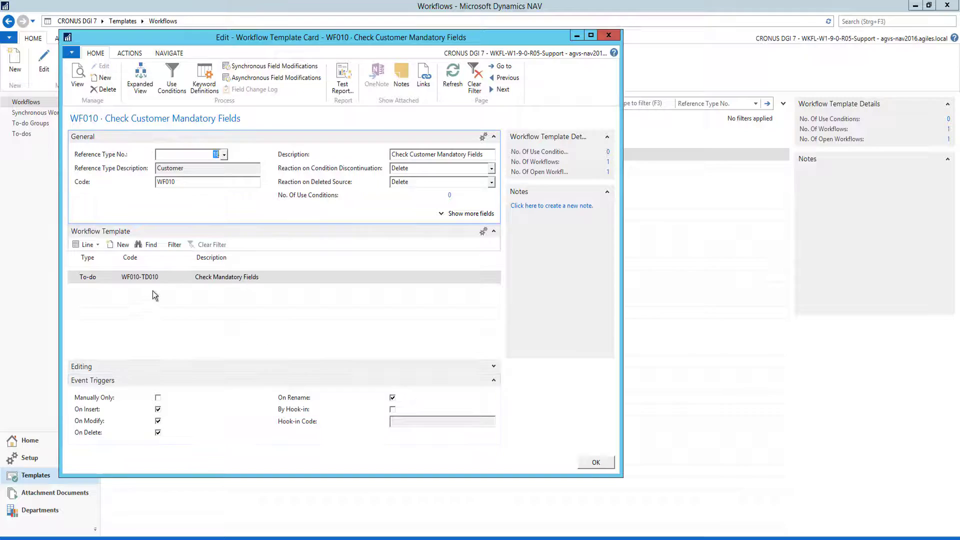
Step: Check which fields WF010's customer to-do template examines, then return to the administrator home page
click(166, 277)
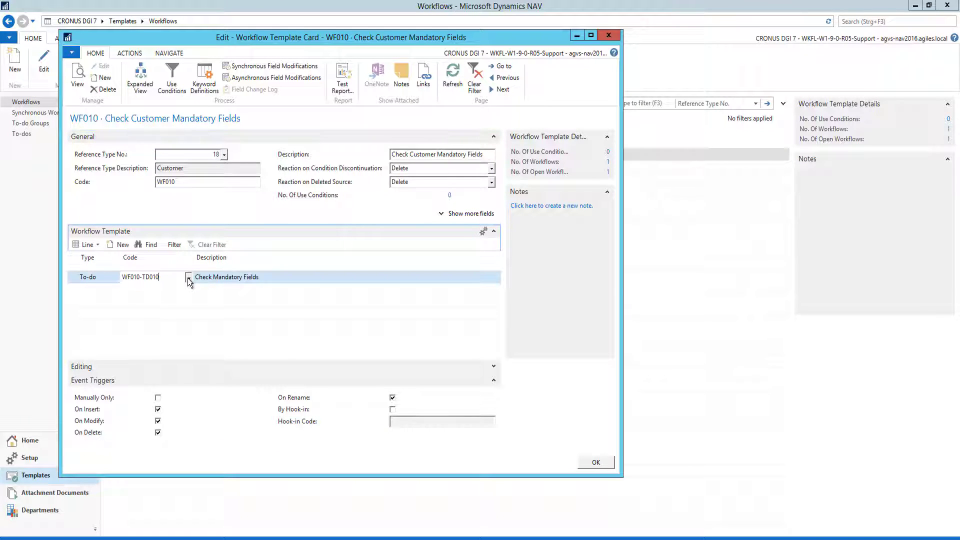
click(189, 278)
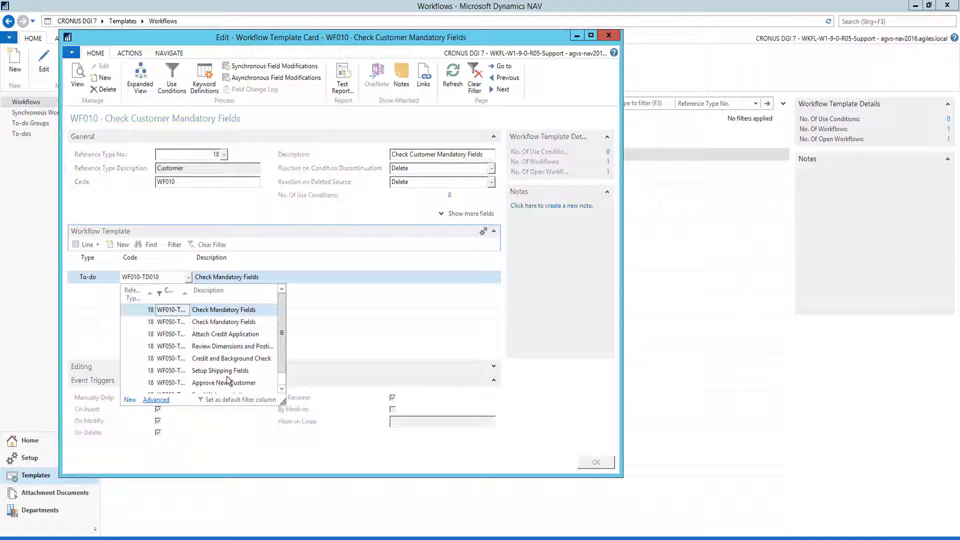
key(shift+F4)
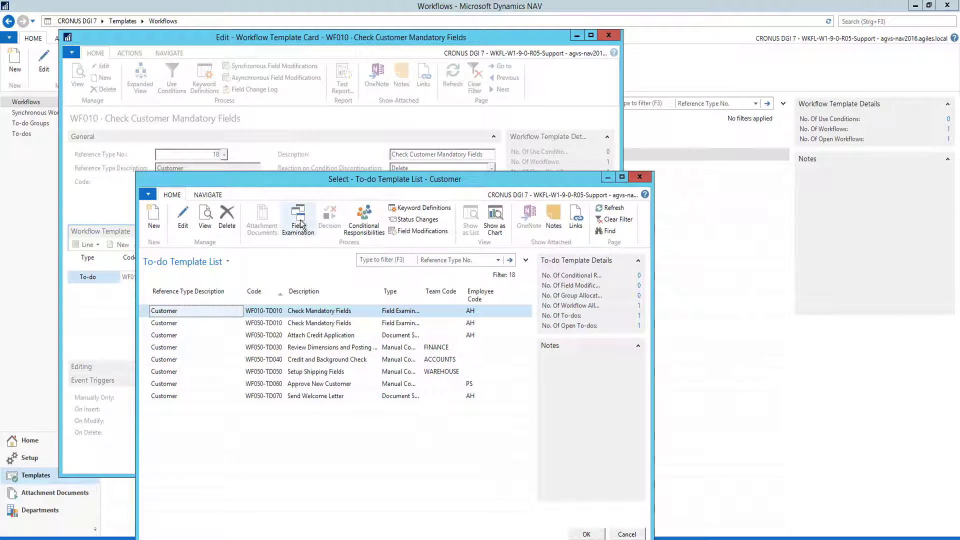
click(302, 218)
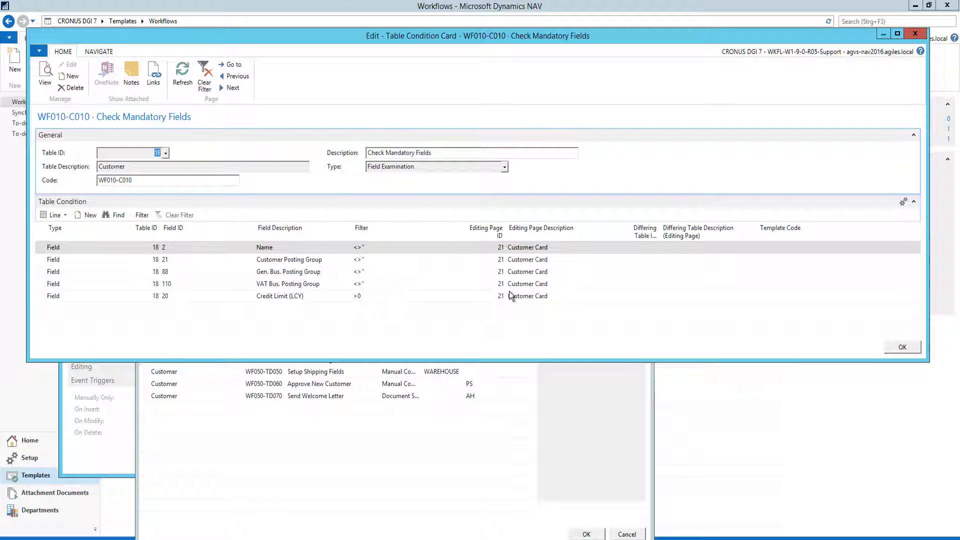
key(Escape)
key(Escape)
key(Escape)
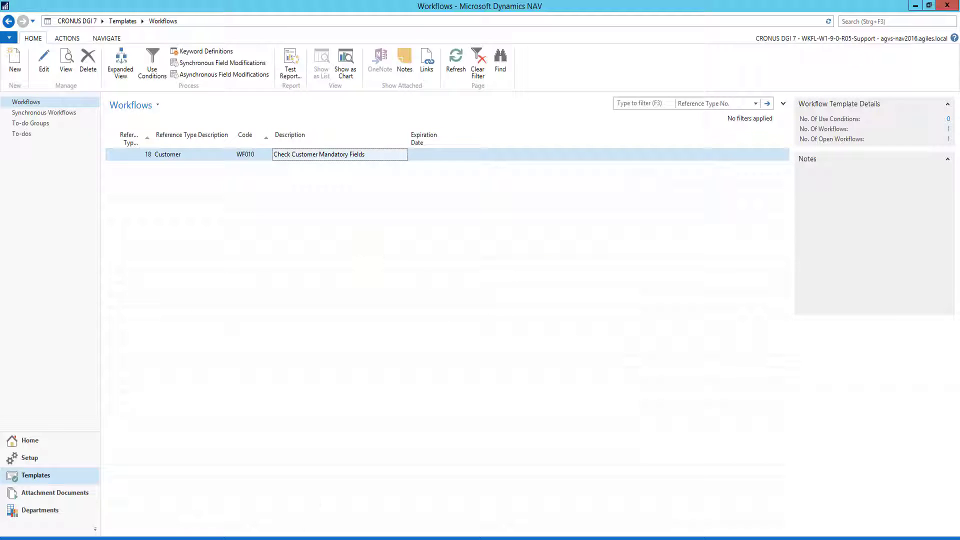
click(65, 440)
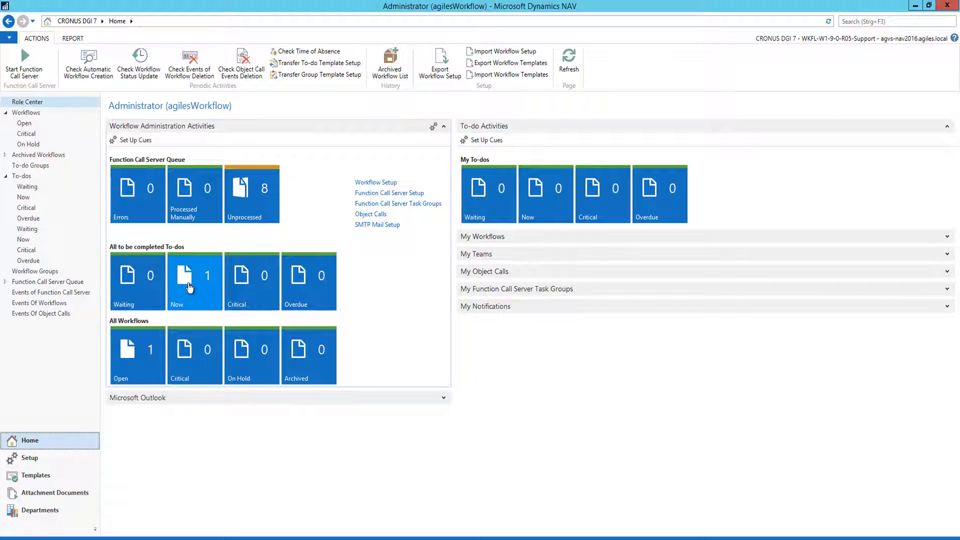
Step: In the Now to-do's Check Mandatory Fields conditions, enter Credit Limit (LCY) value 30000
click(189, 287)
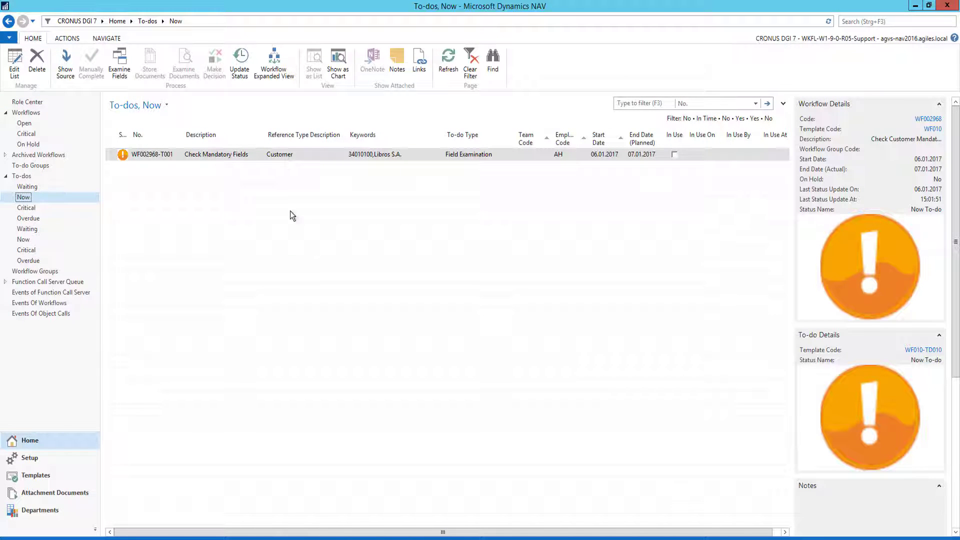
click(124, 63)
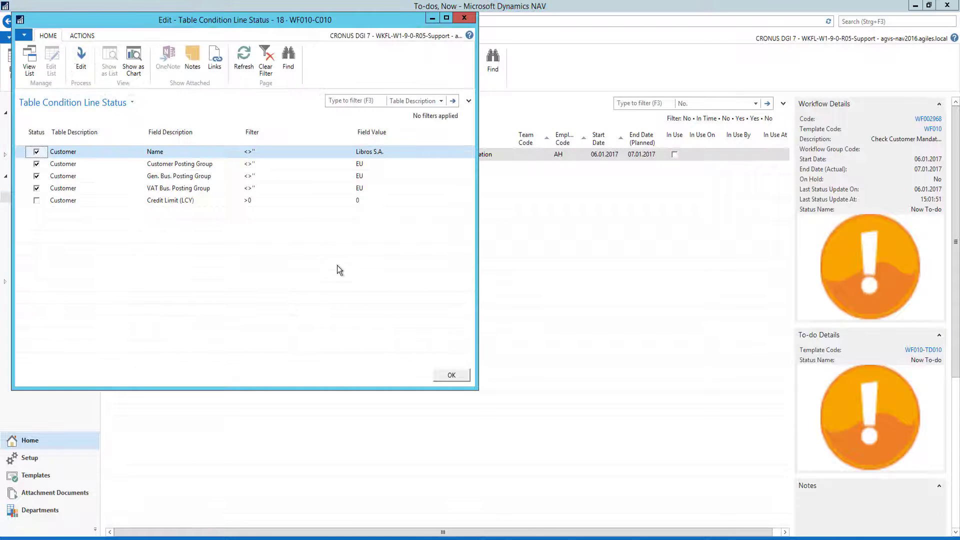
click(367, 152)
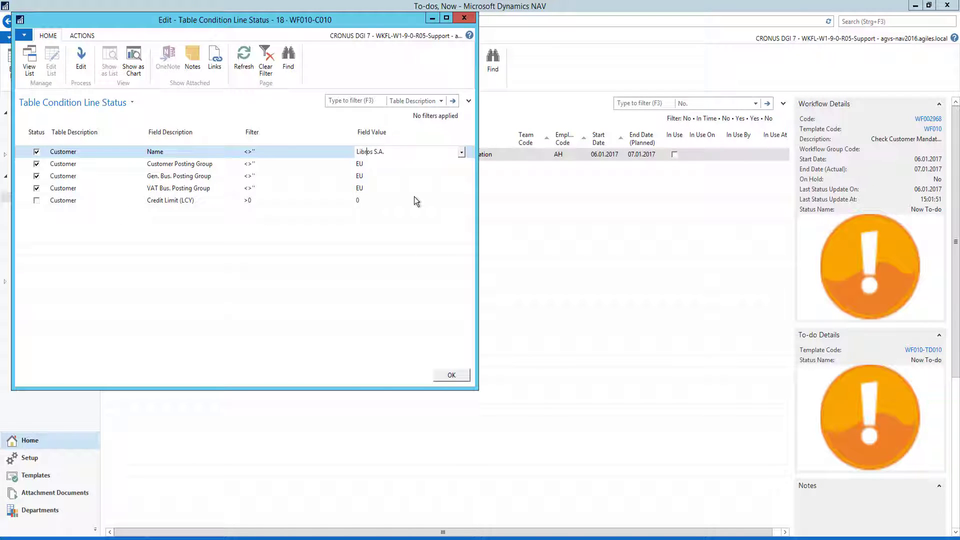
key(Down)
key(Down)
key(Down)
key(Down)
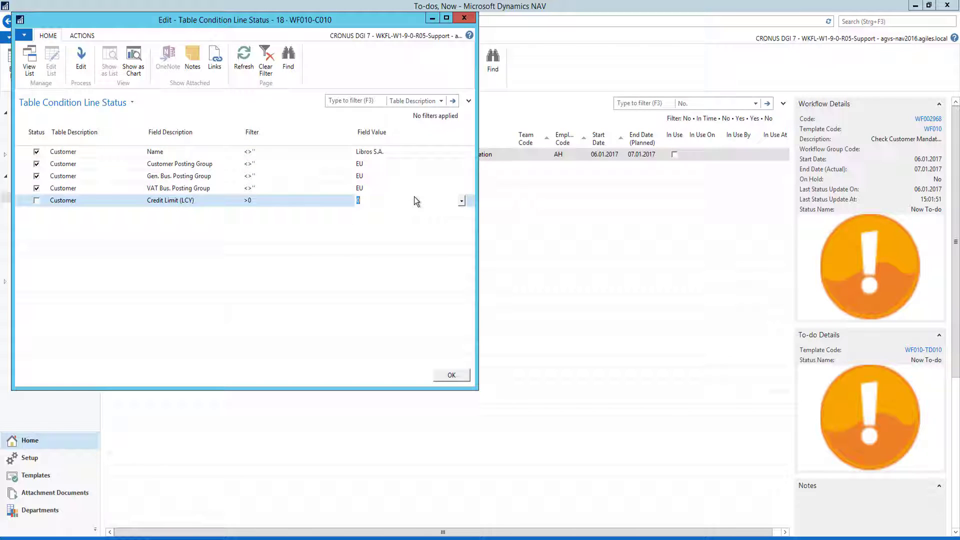
text(30000)
key(Return)
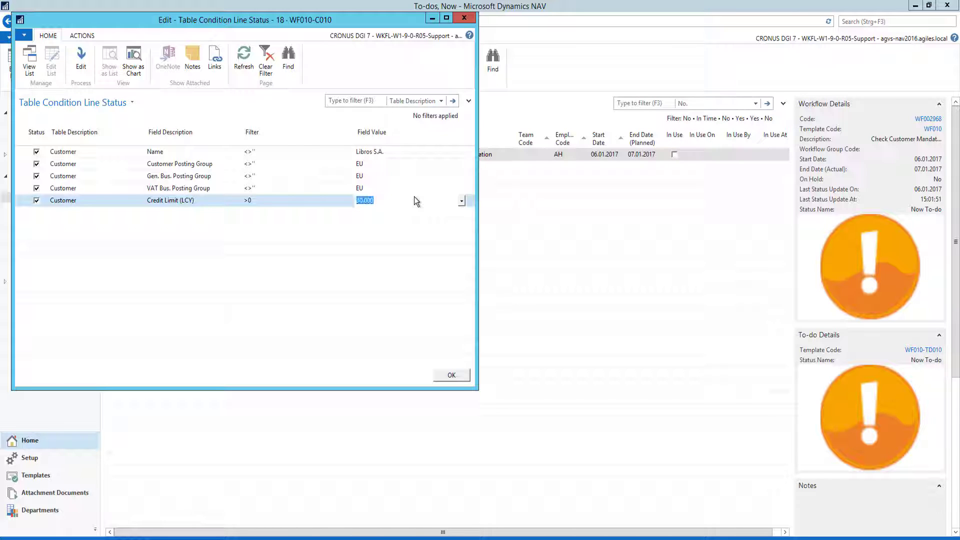